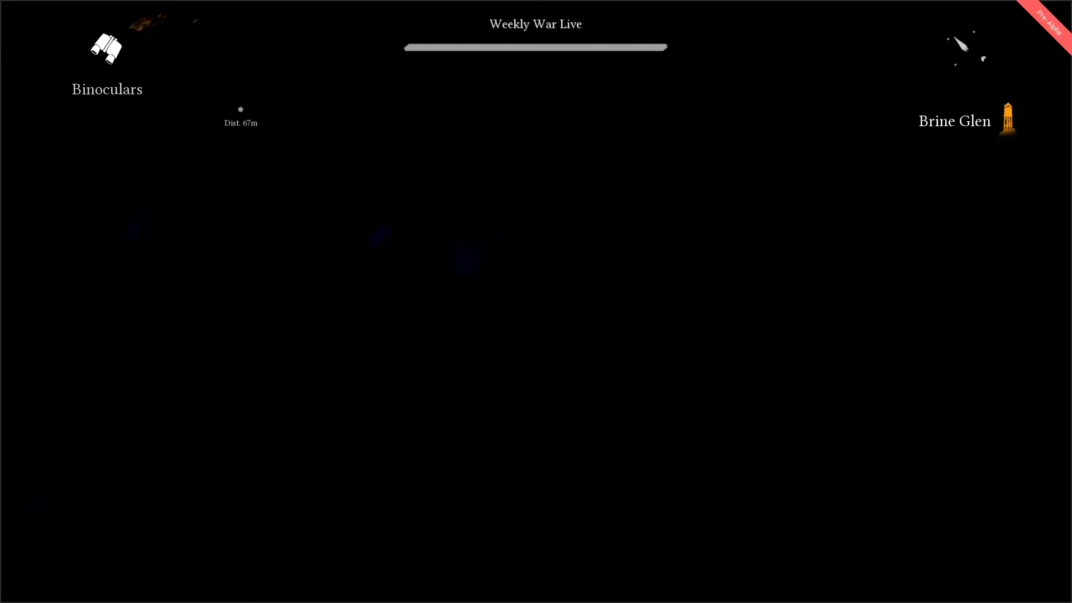
Raise the binoculars to scan toward the 67 m marker, then lower them.
key("w")
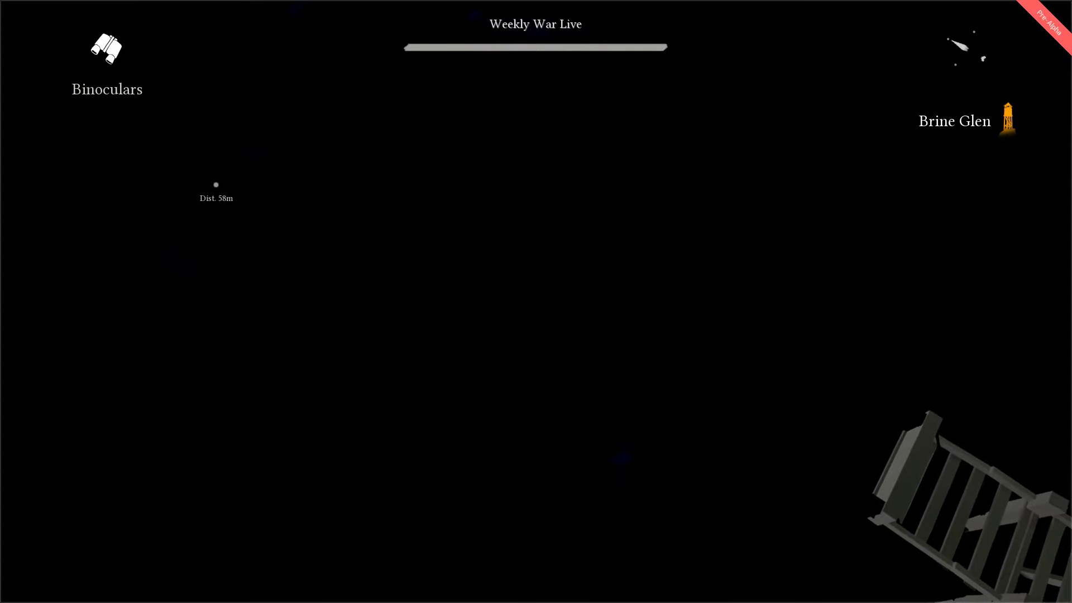
key("w")
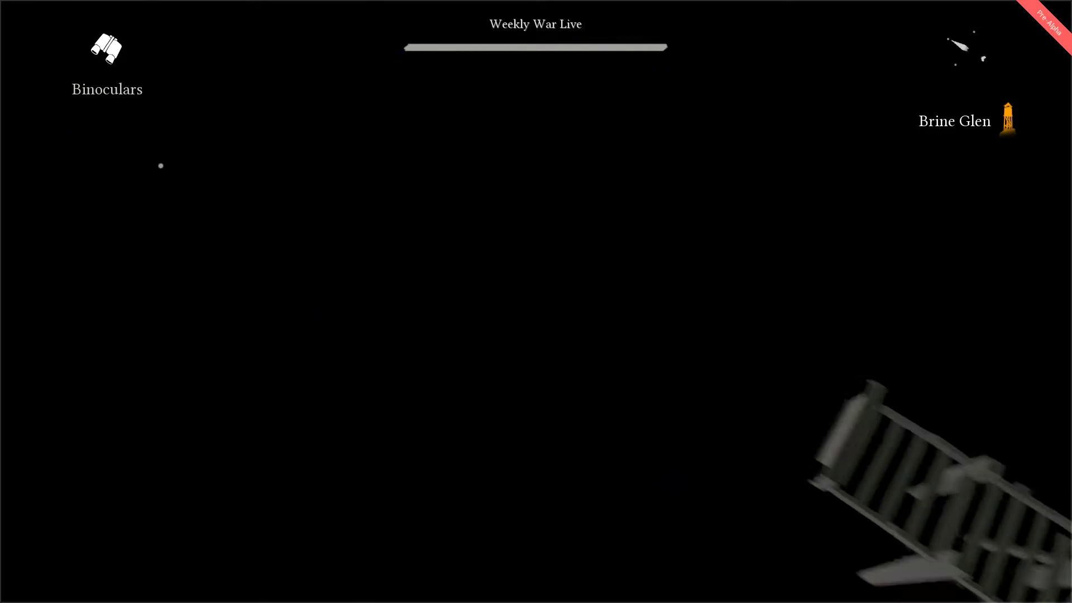
Walk back across the water onto the grass by the boulder, beside the squadmate.
key("s")
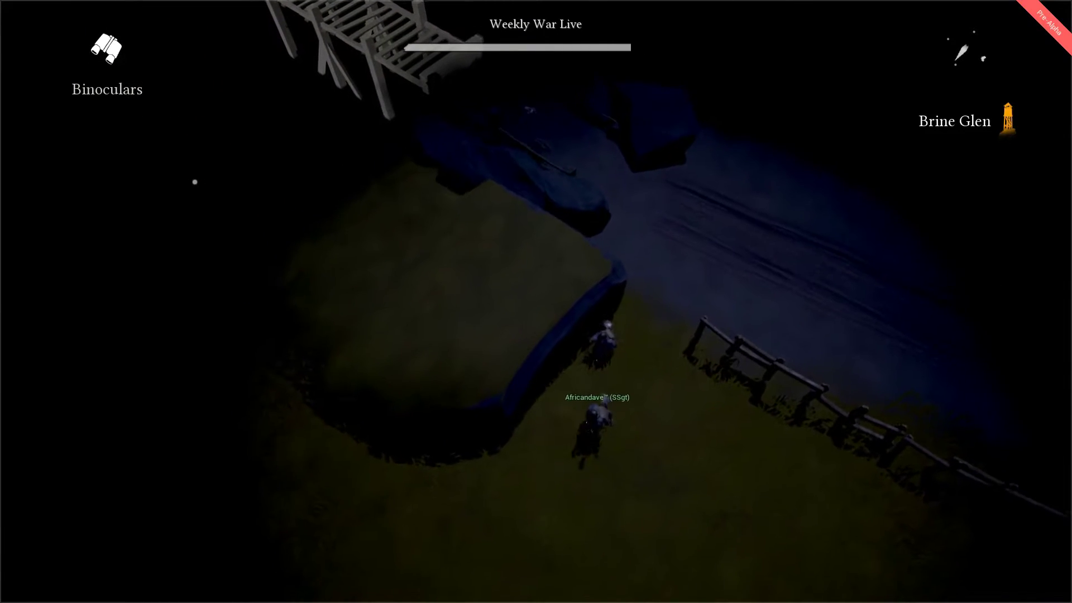
key("s")
key("w")
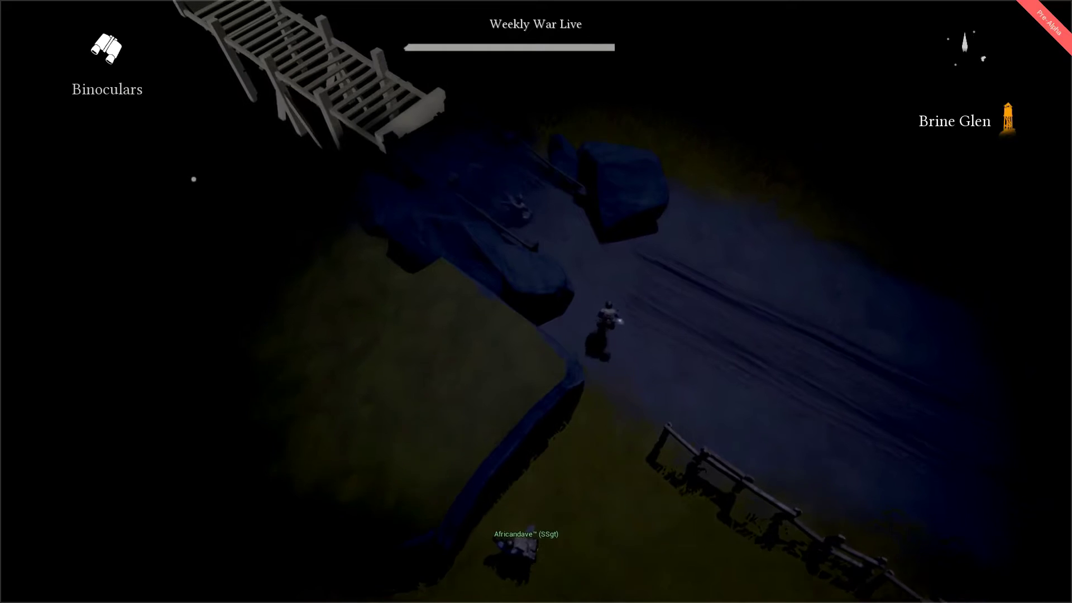
key("s")
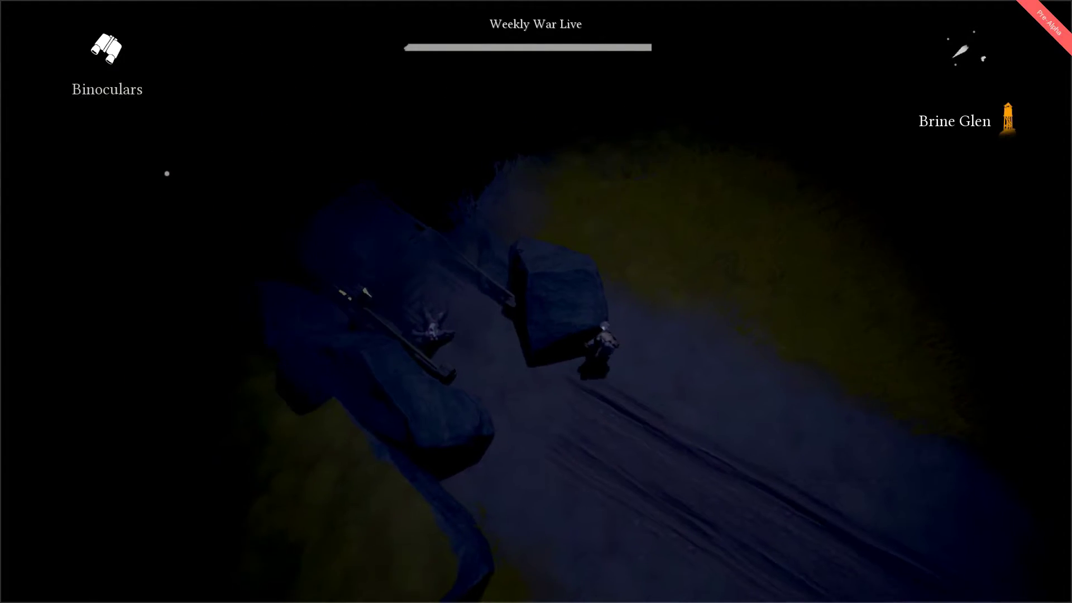
Toggle the team chat on and off, then bring up the full-encumbrance inventory.
key("Tab")
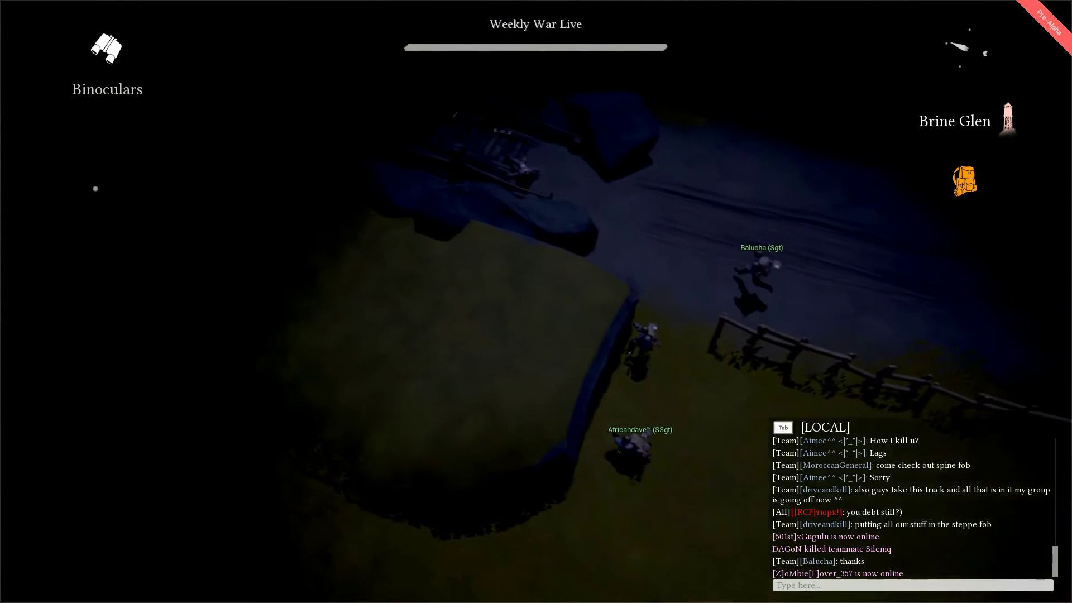
key("Tab")
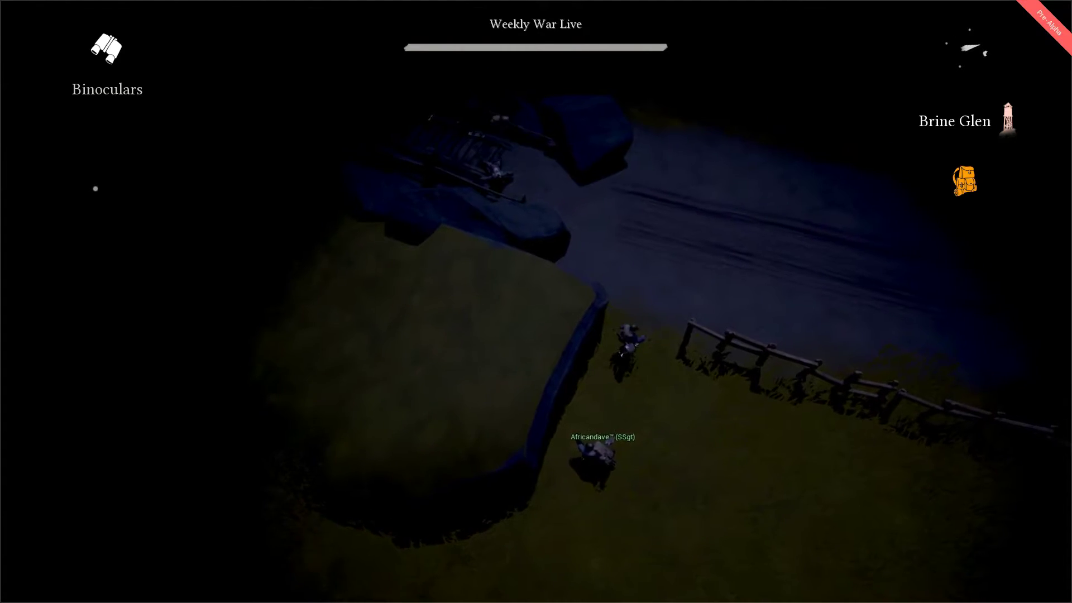
key("Tab")
Drop the mortar and its shells from the backpack, cutting encumbrance to 73%.
left_click(621, 482, "alt")
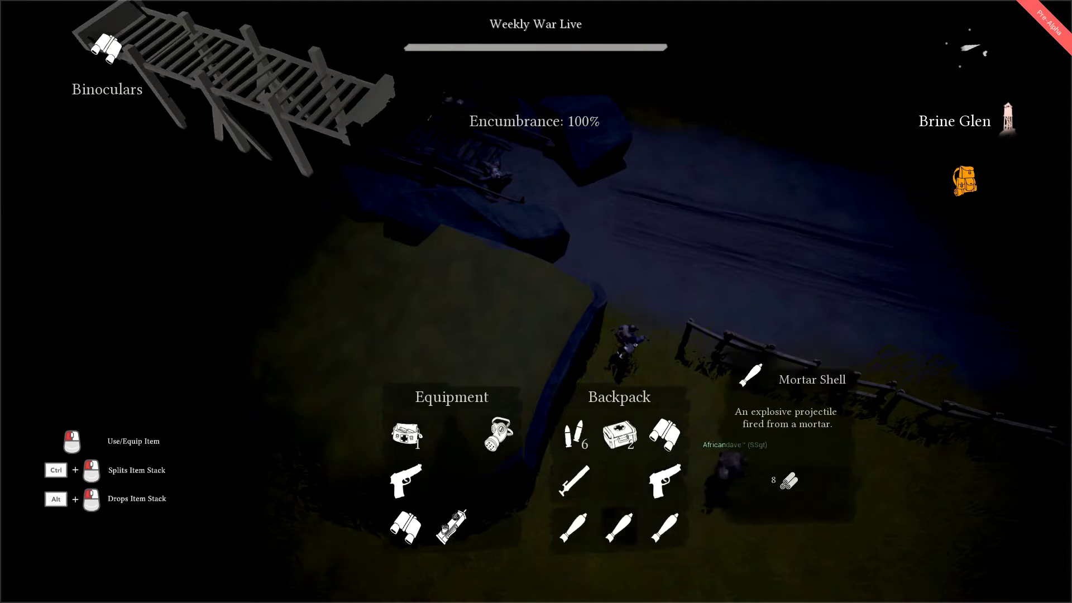
left_click(666, 528, "alt")
left_click(574, 482, "alt")
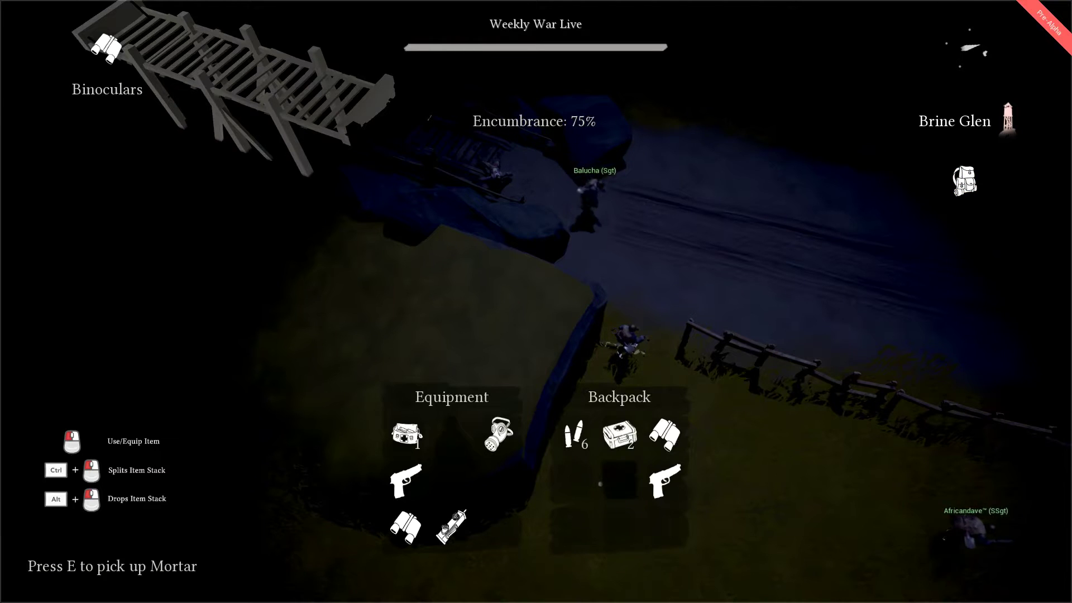
key("Tab")
key("Tab")
left_click(661, 436, "alt")
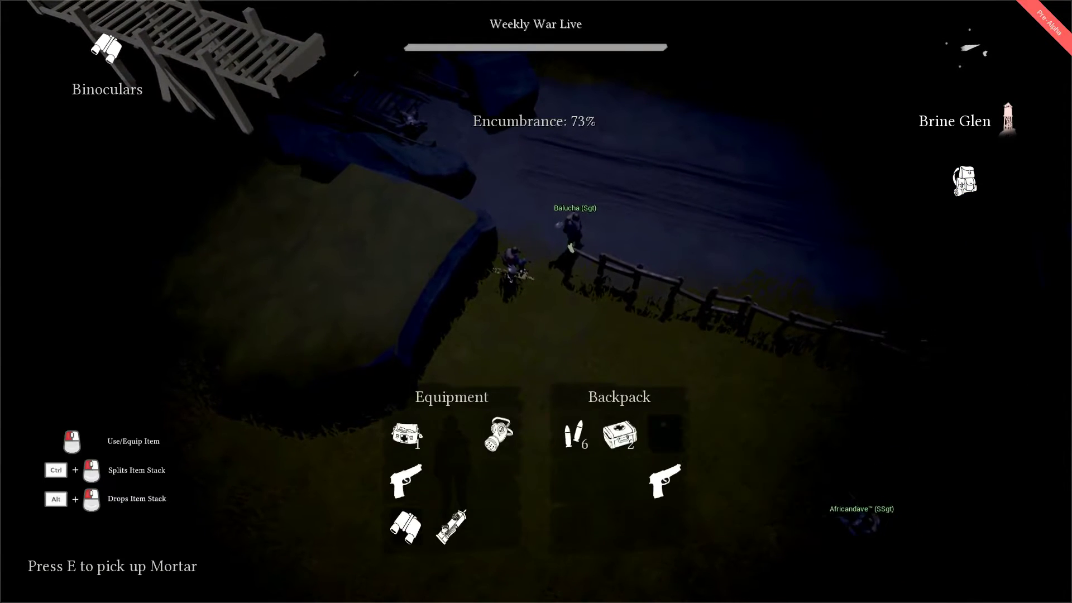
key("Tab")
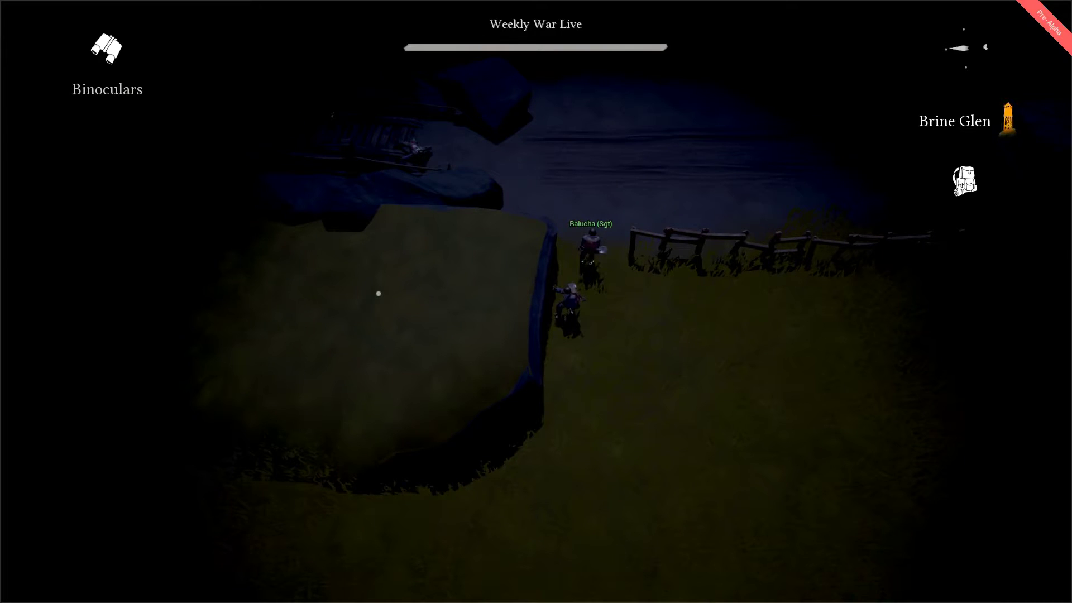
Check the inventory, then search the Soldier's Backpack lying on the ground.
key("Tab")
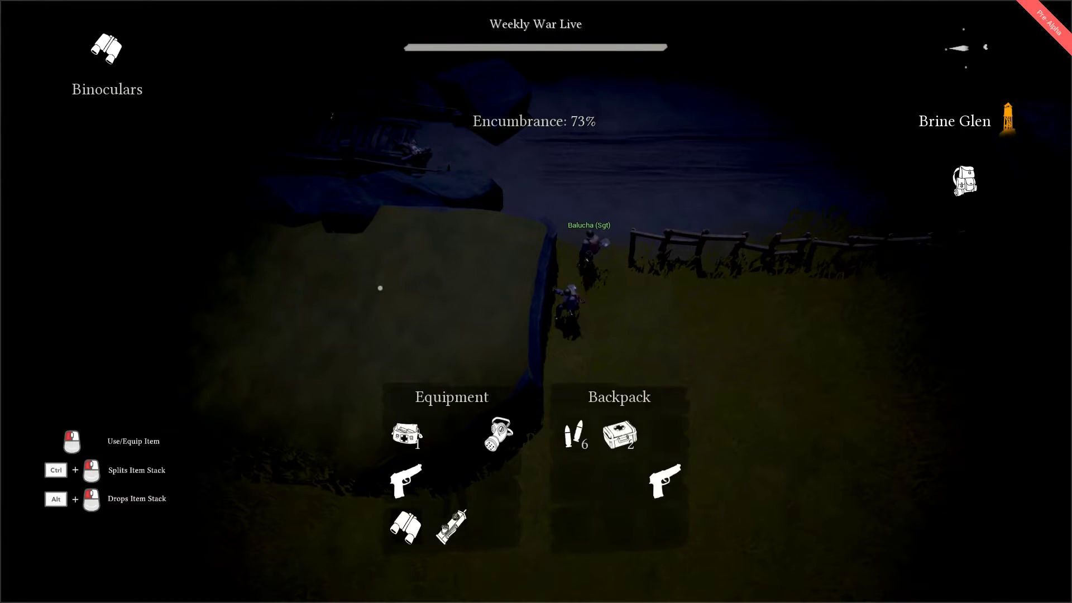
key("Tab")
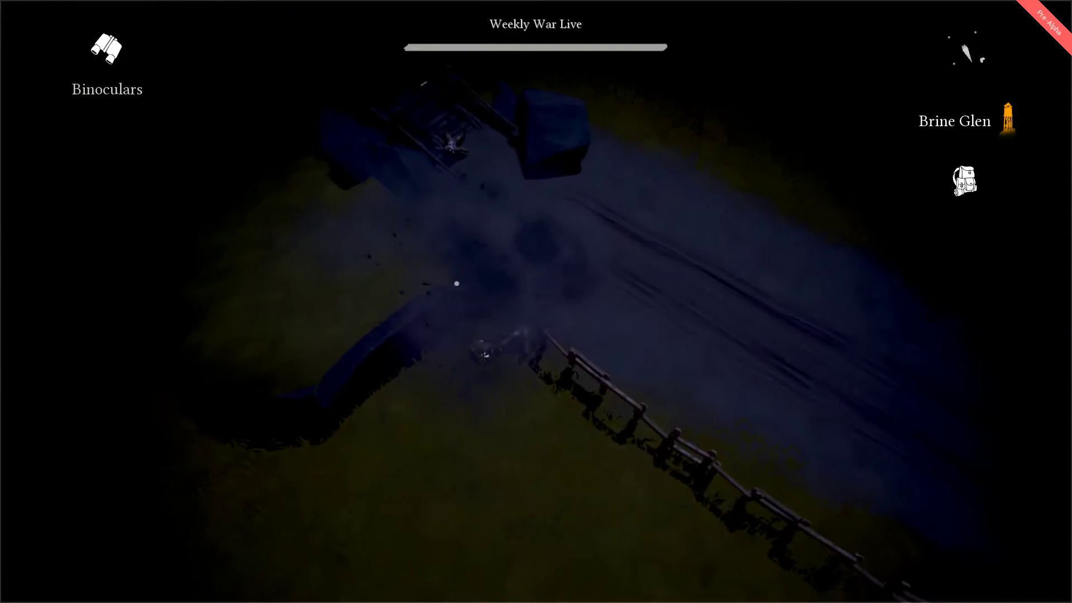
key("e")
key("e")
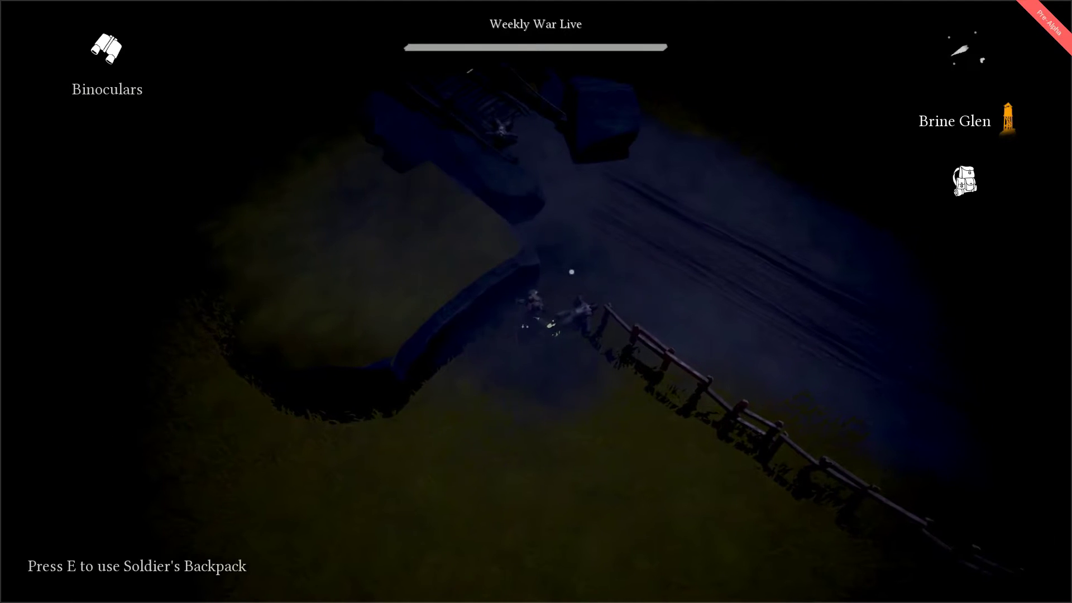
Walk along the cliff edge toward the fence and bring up the local chat log.
key("s")
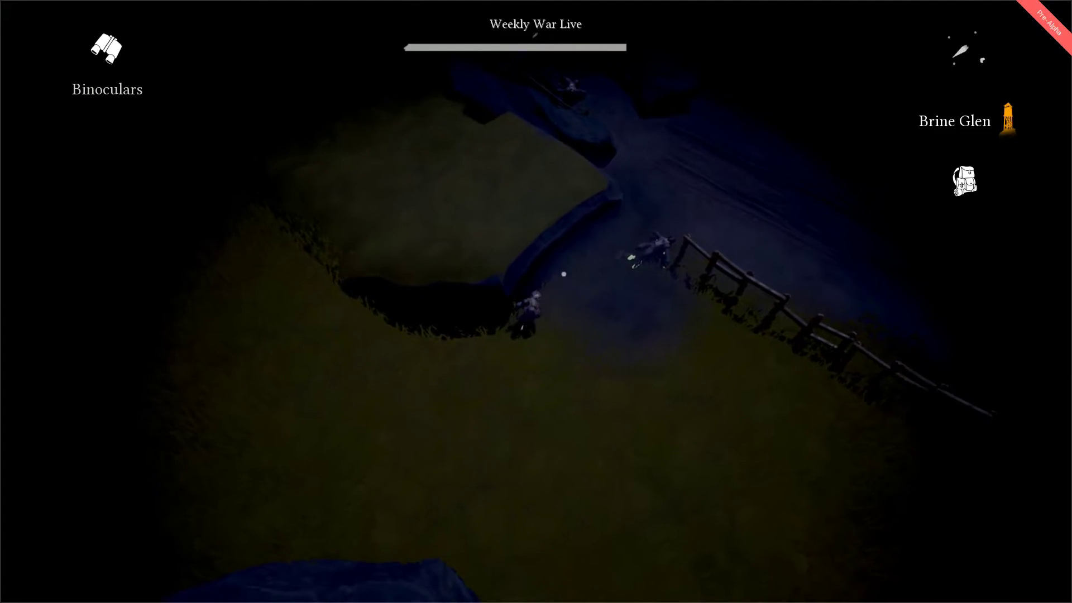
key("s")
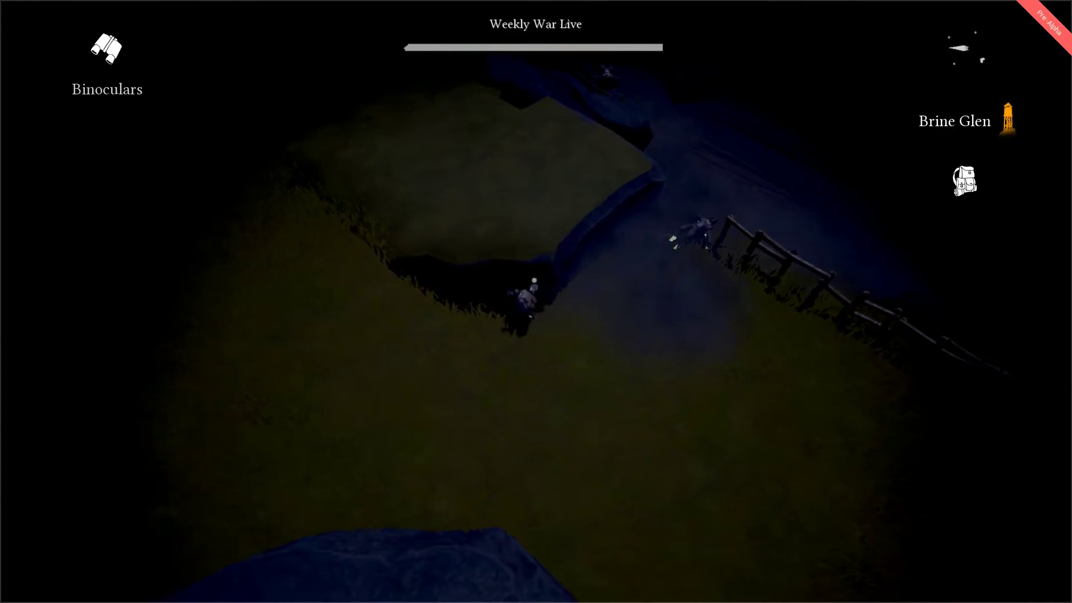
key("a")
key("d")
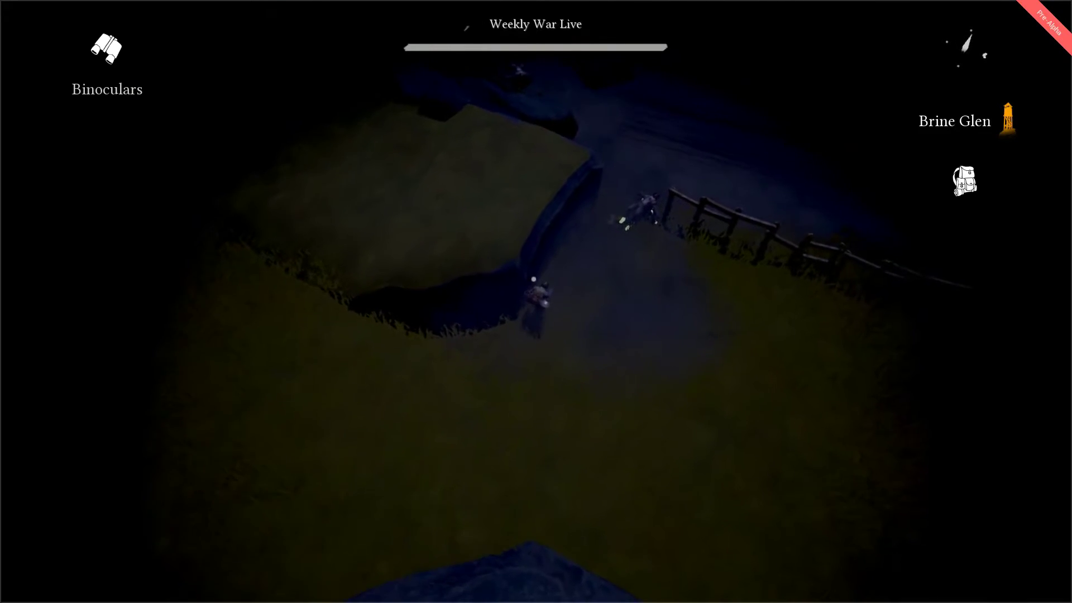
key("s")
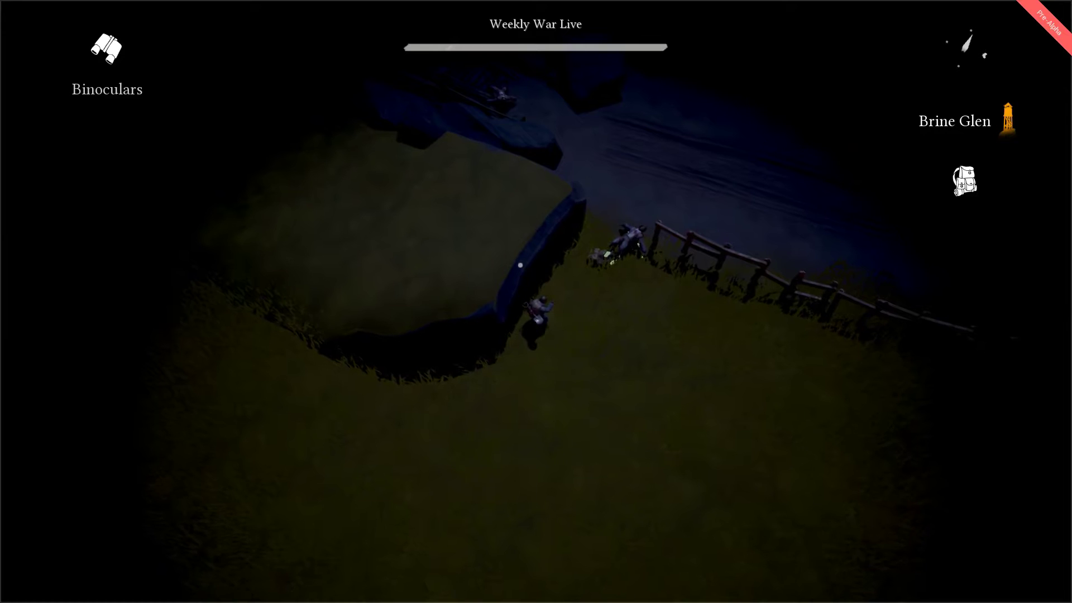
key("w")
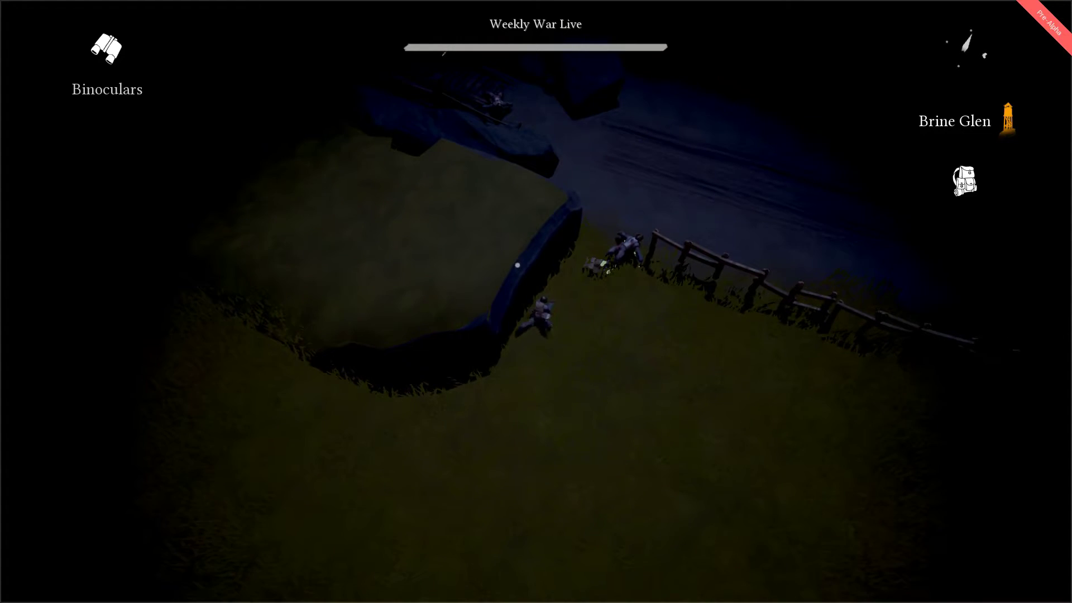
key("Return")
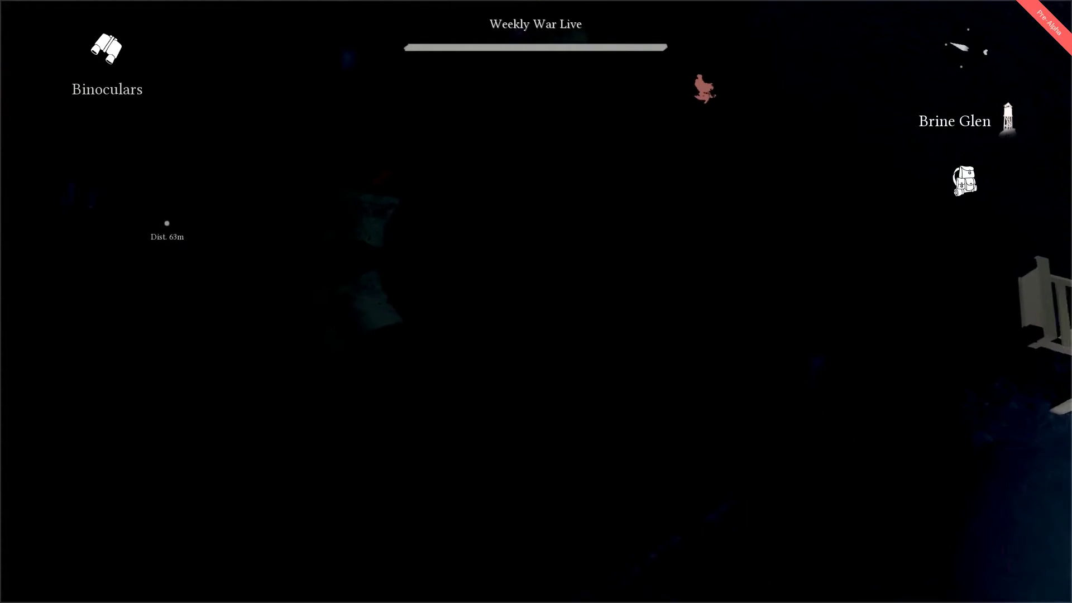
Show the local chat log again while standing with the squad by the collapsed bridge.
key("Return")
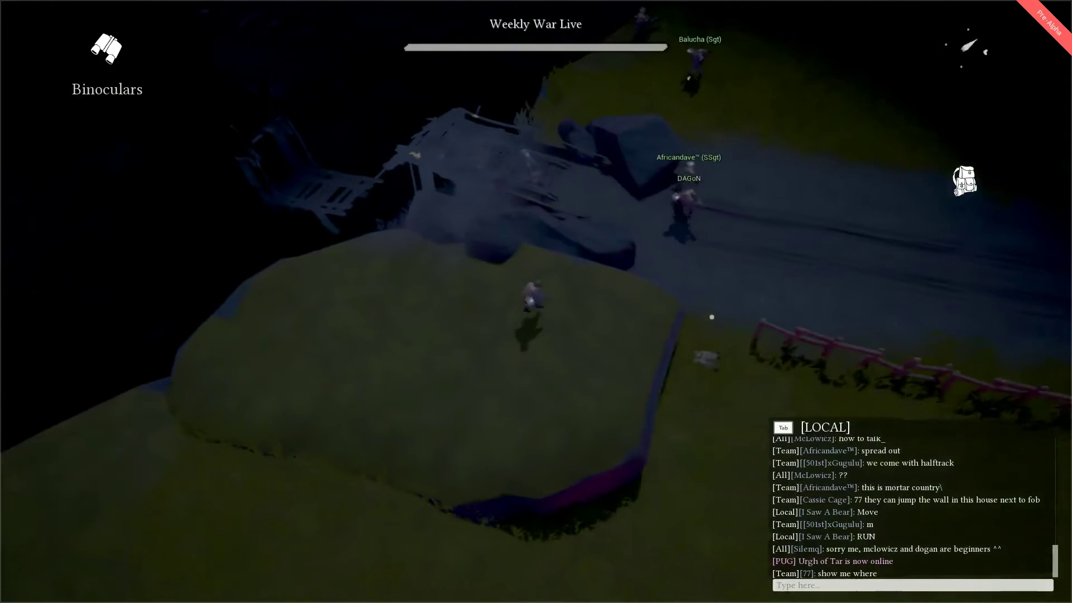
Walk to the wounded squadmate on the road and treat him with the first aid kit.
key("d")
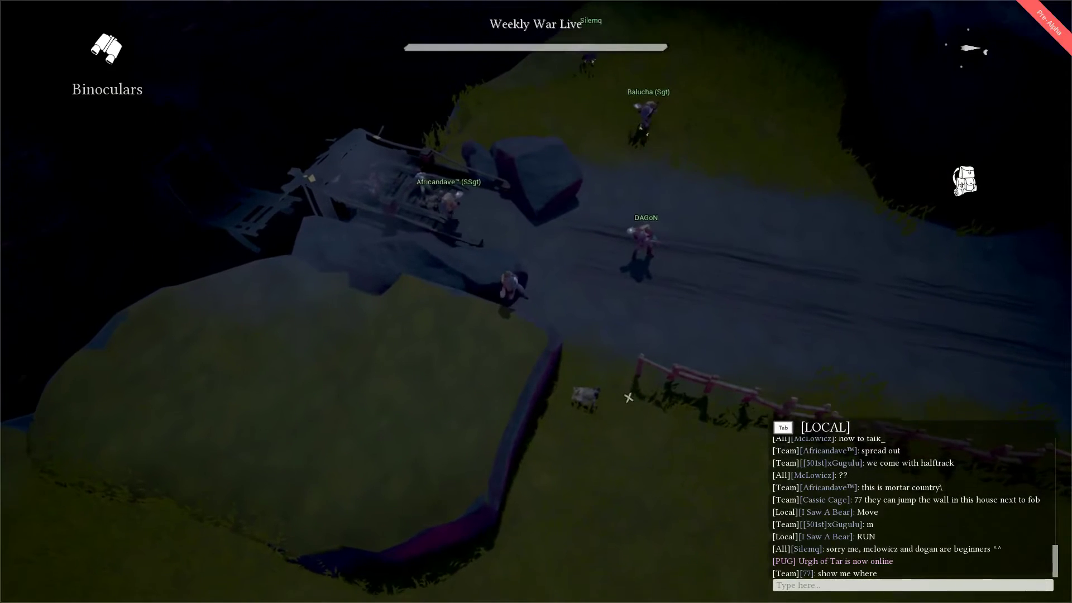
key("Tab")
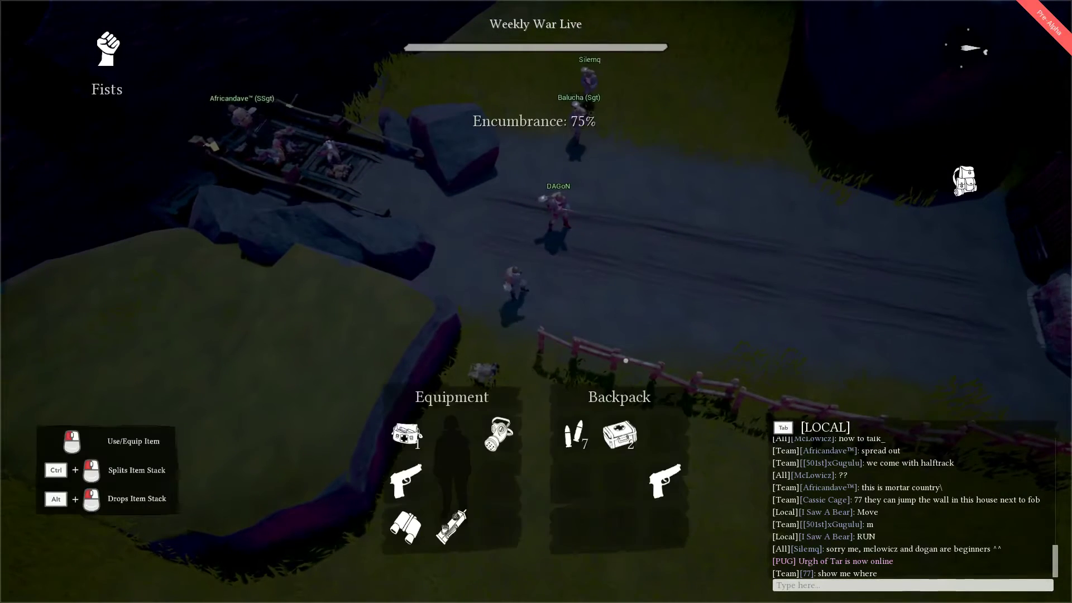
key("Tab")
key("2")
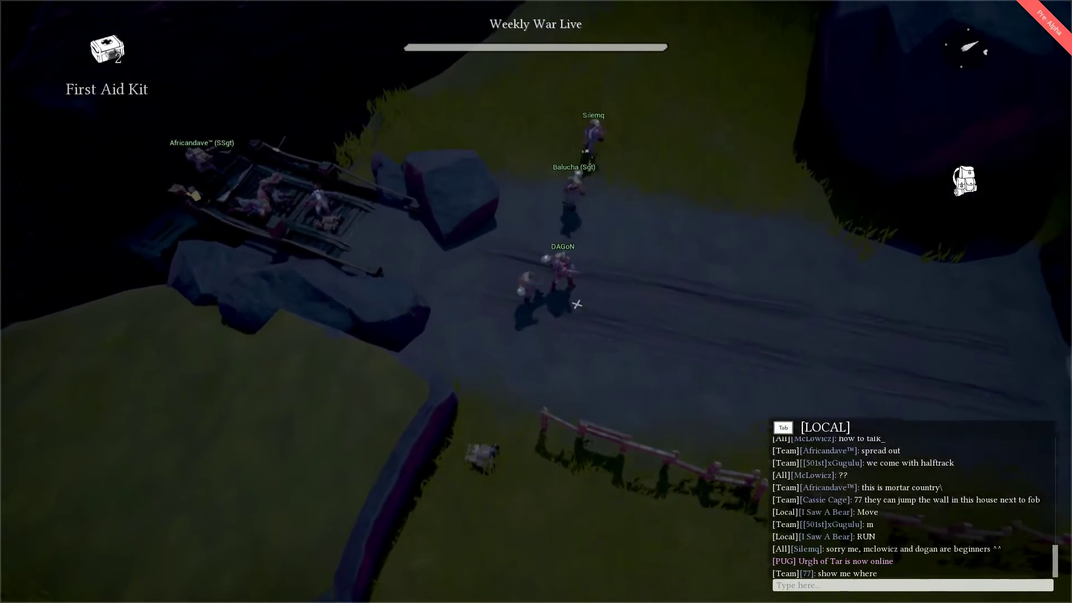
left_click(566, 287)
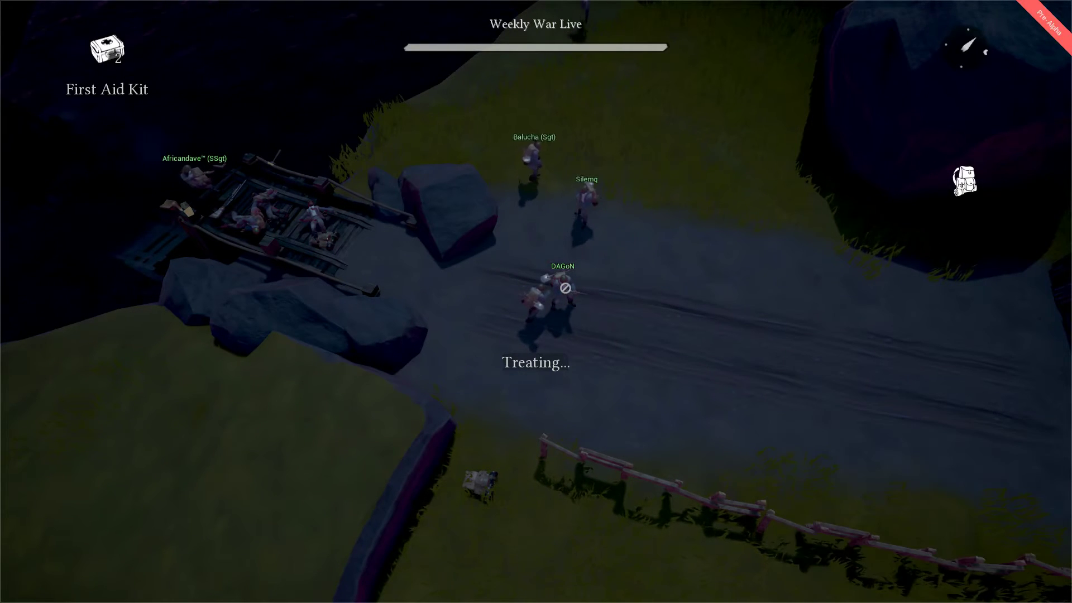
Walk back toward the wrecked vehicle and re-equip the binoculars.
key("a")
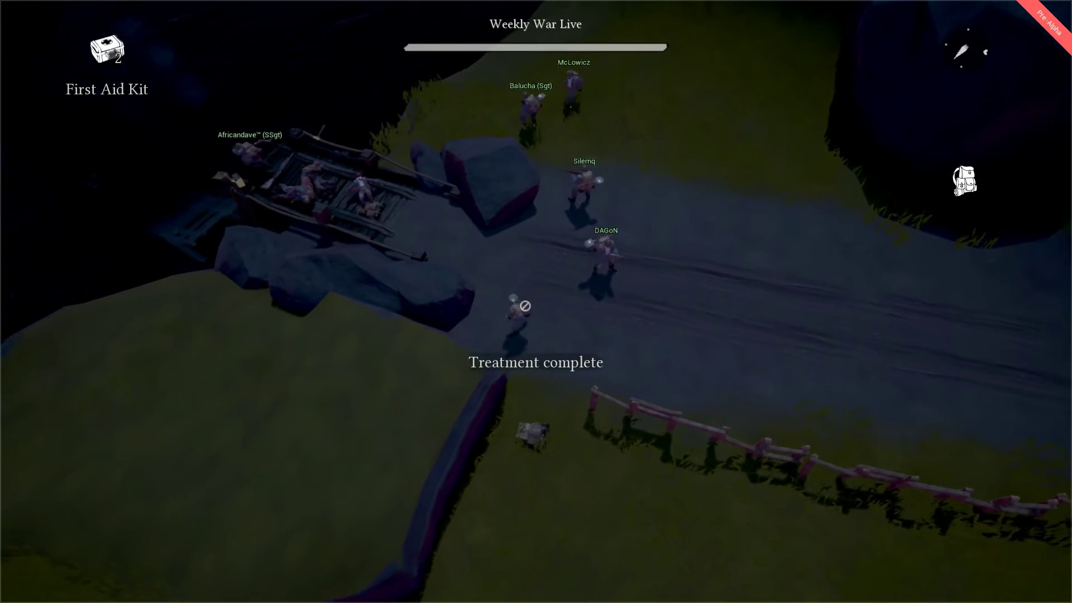
key("a")
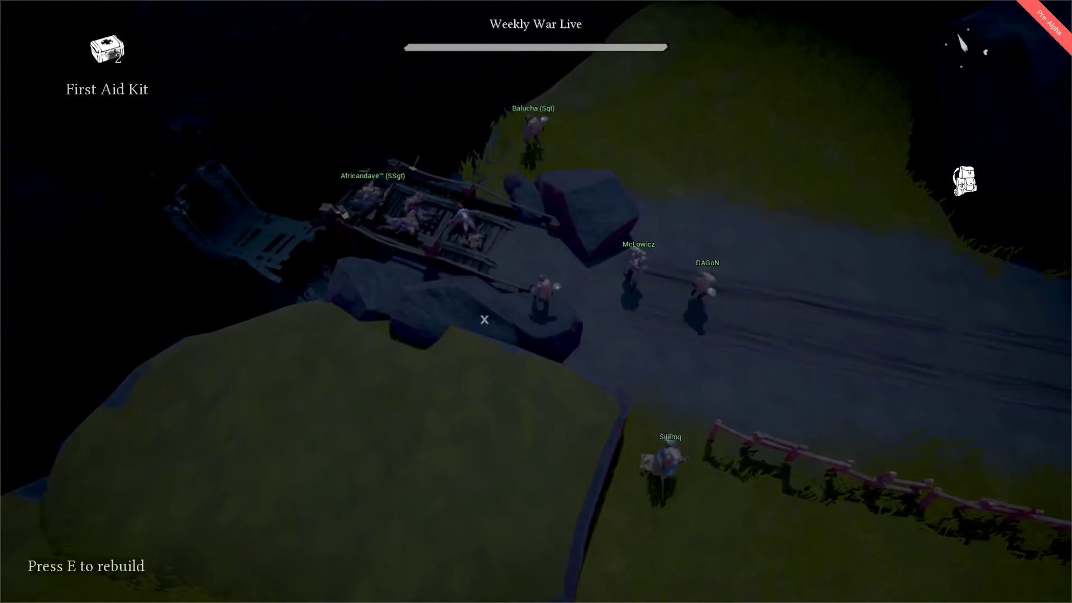
key("Tab")
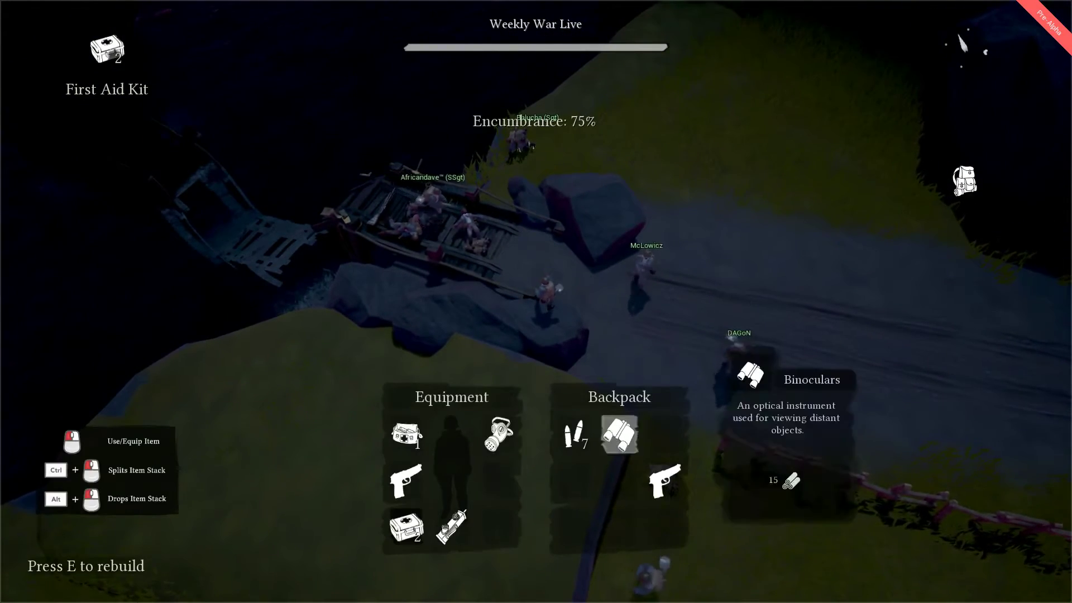
key("Tab")
scroll(603, 417, "down", 1)
key("s")
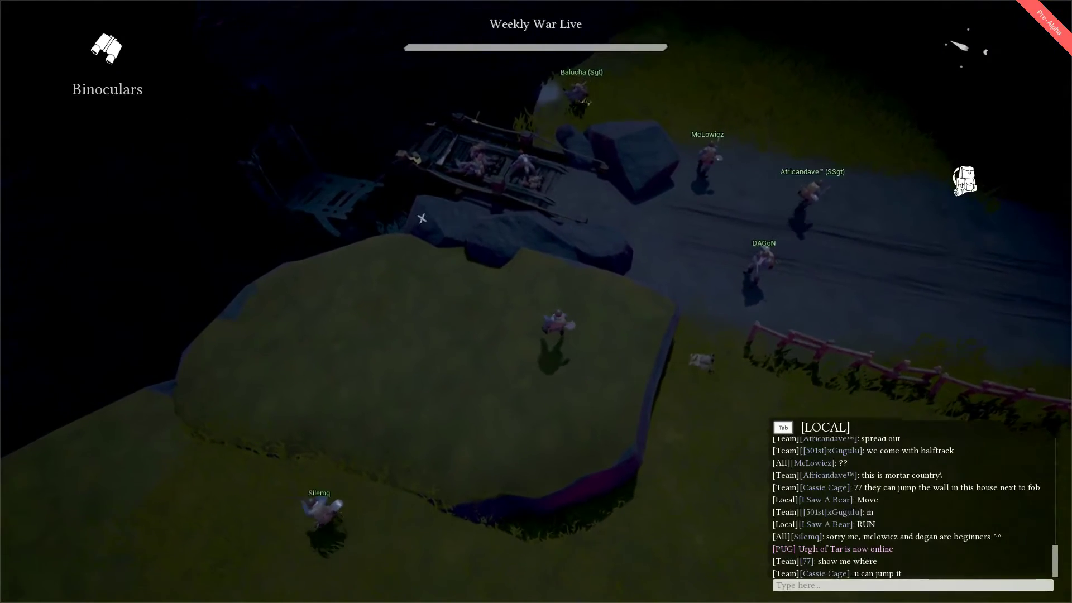
right_click(339, 205)
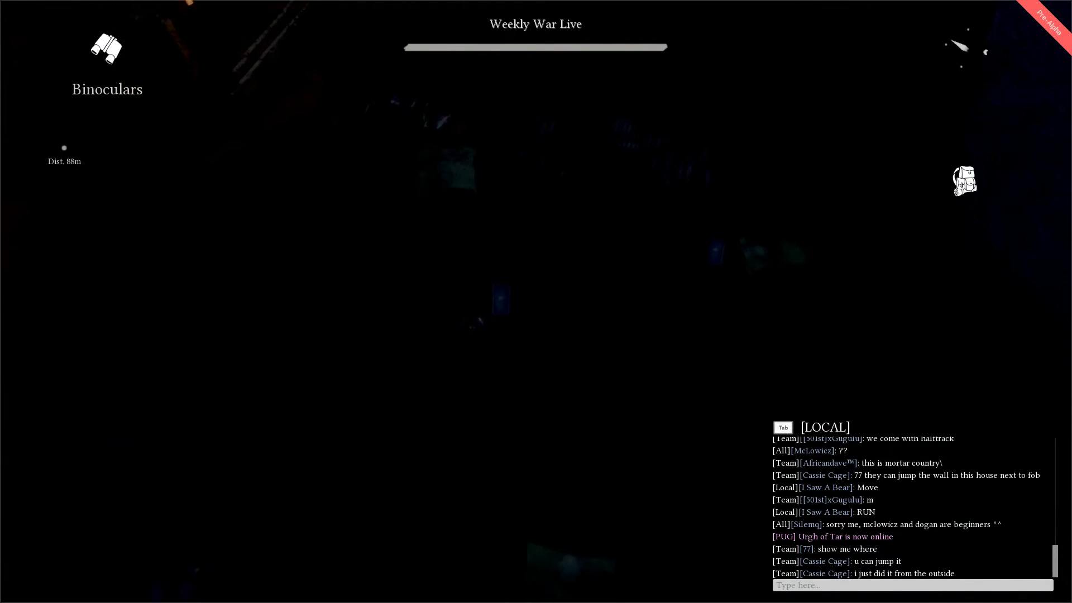
key("Escape")
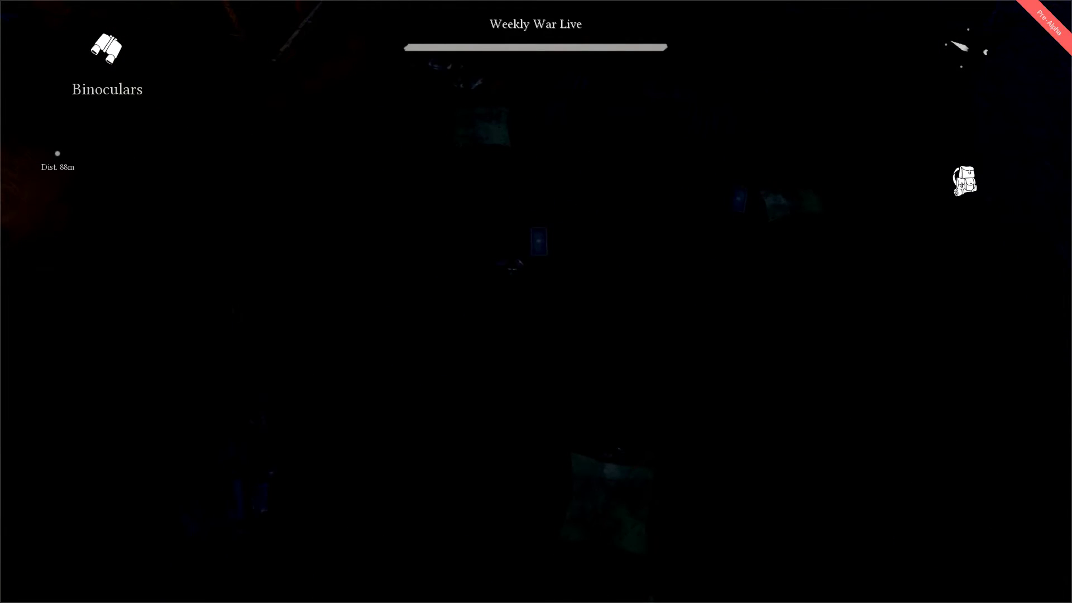
key("Return")
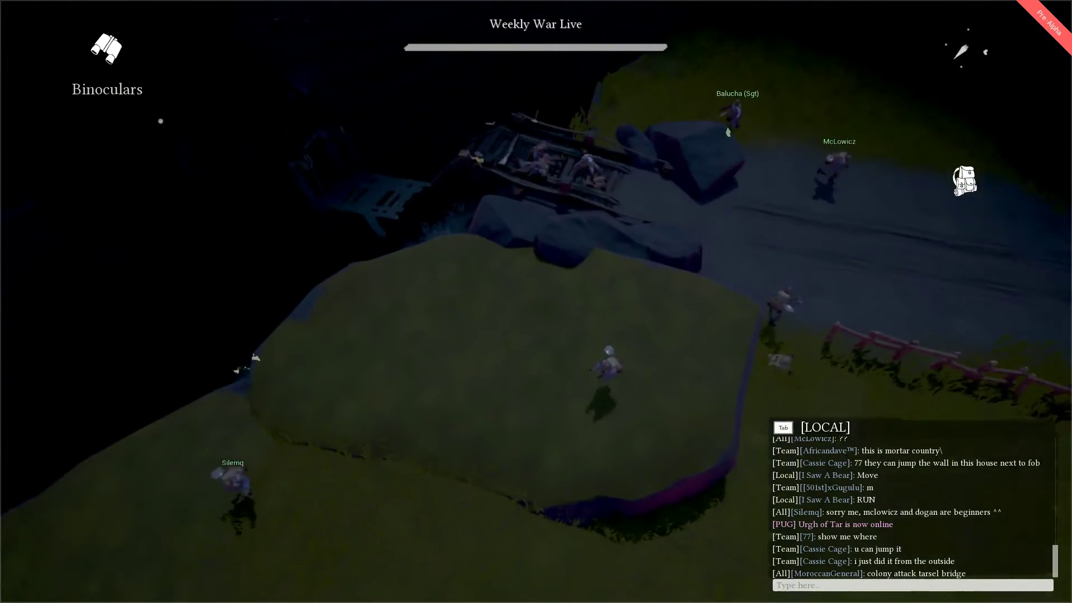
Look through the binoculars at dark ground about 83–90 m away.
right_click(159, 121)
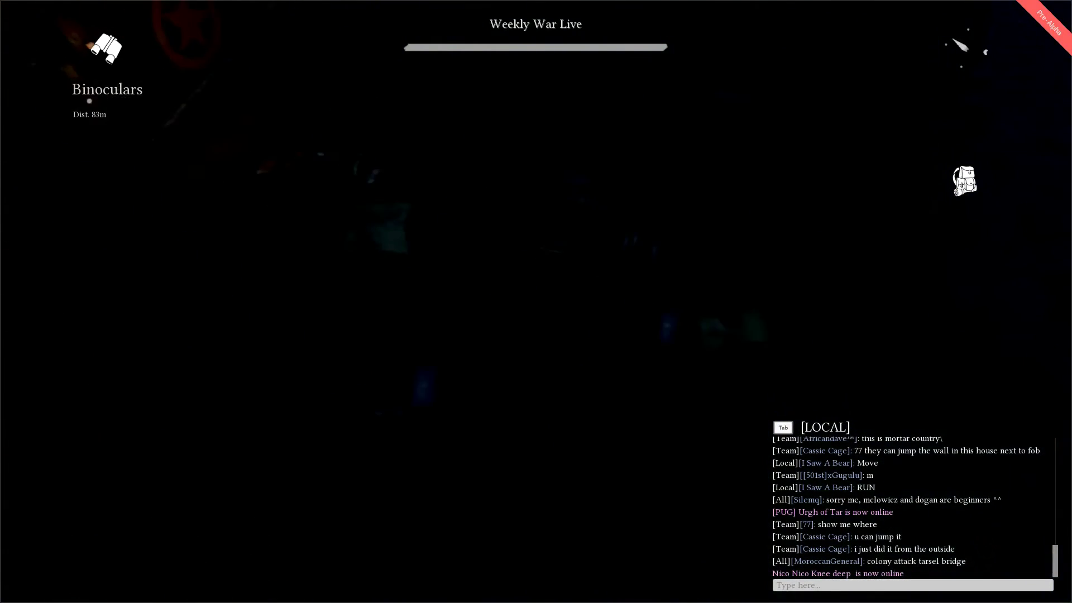